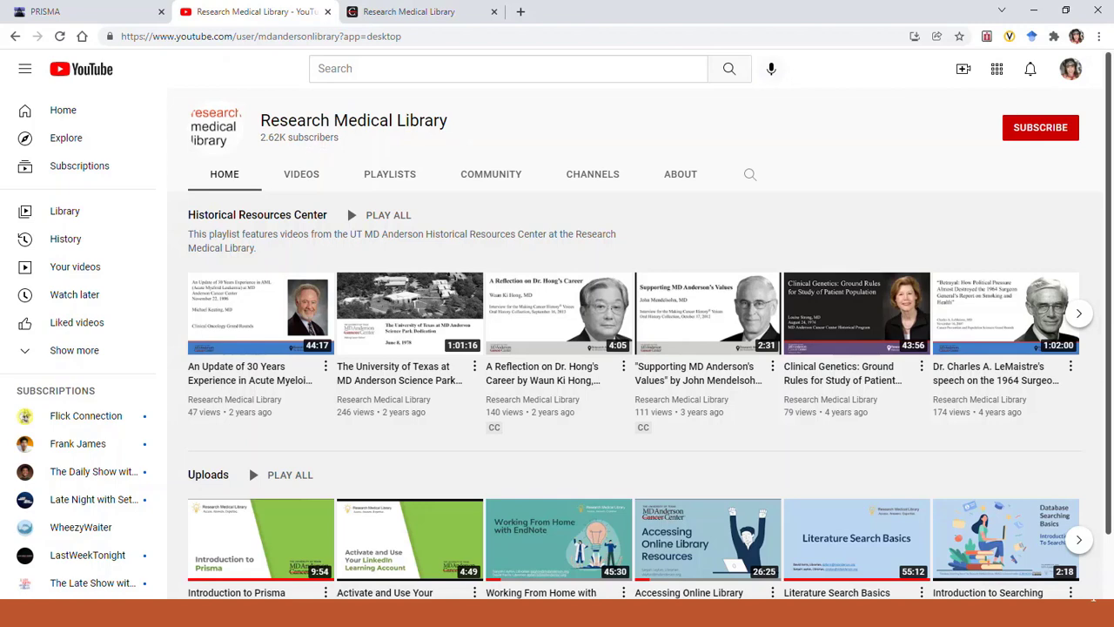
# Open the PRISMA website's 2020 flow diagram page and highlight the templates for new systematic reviews and those for updated reviews.
pyautogui.click(112, 12)
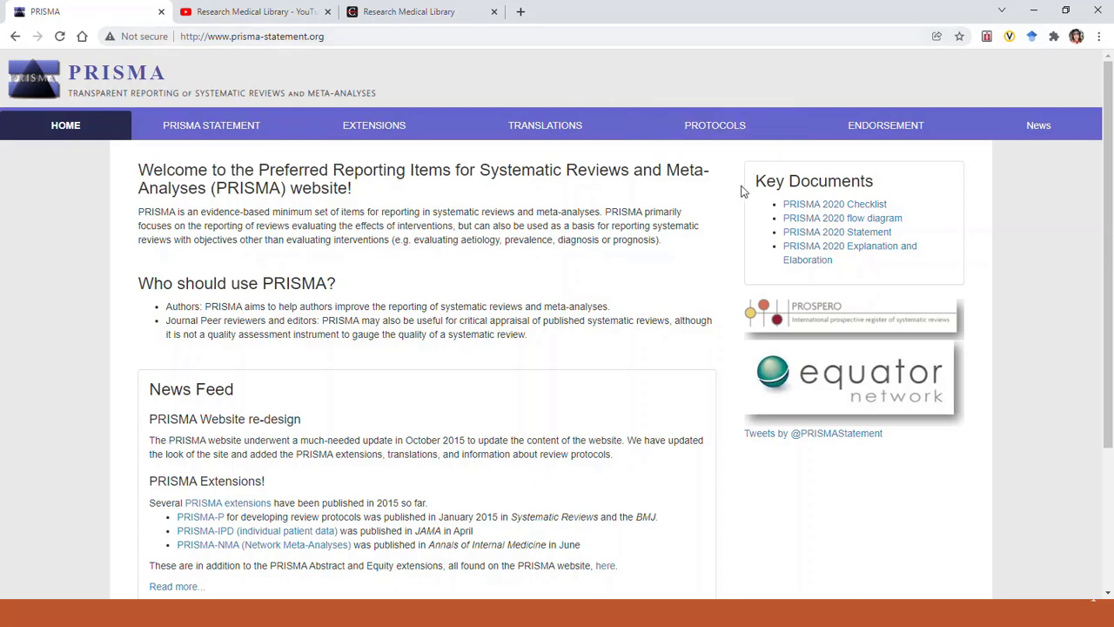
pyautogui.click(799, 221)
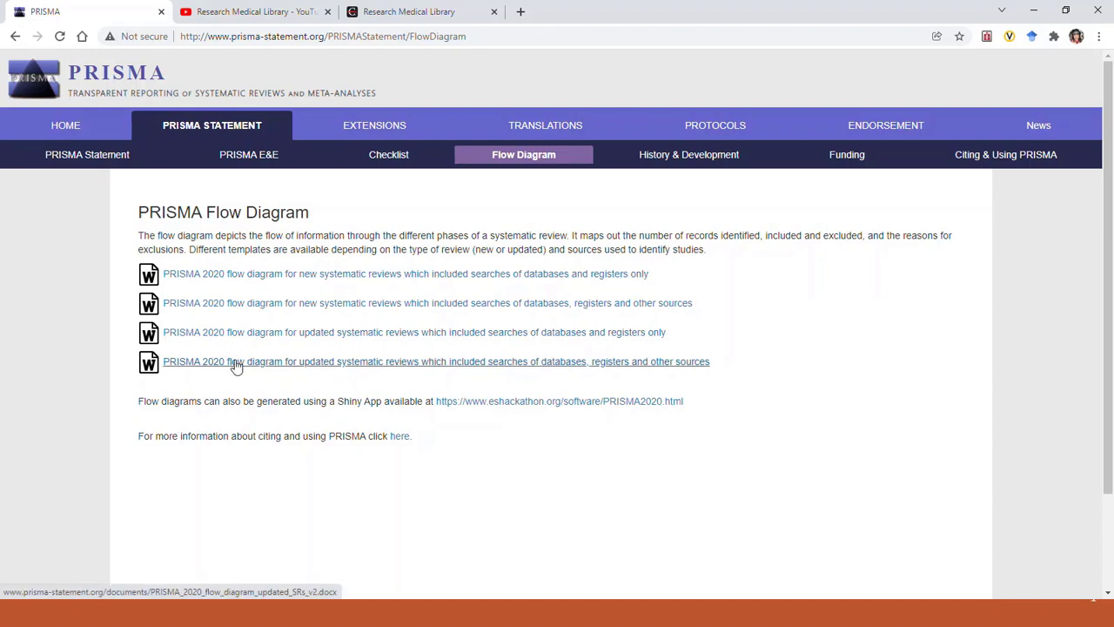
pyautogui.moveTo(139, 267); pyautogui.dragTo(736, 310)
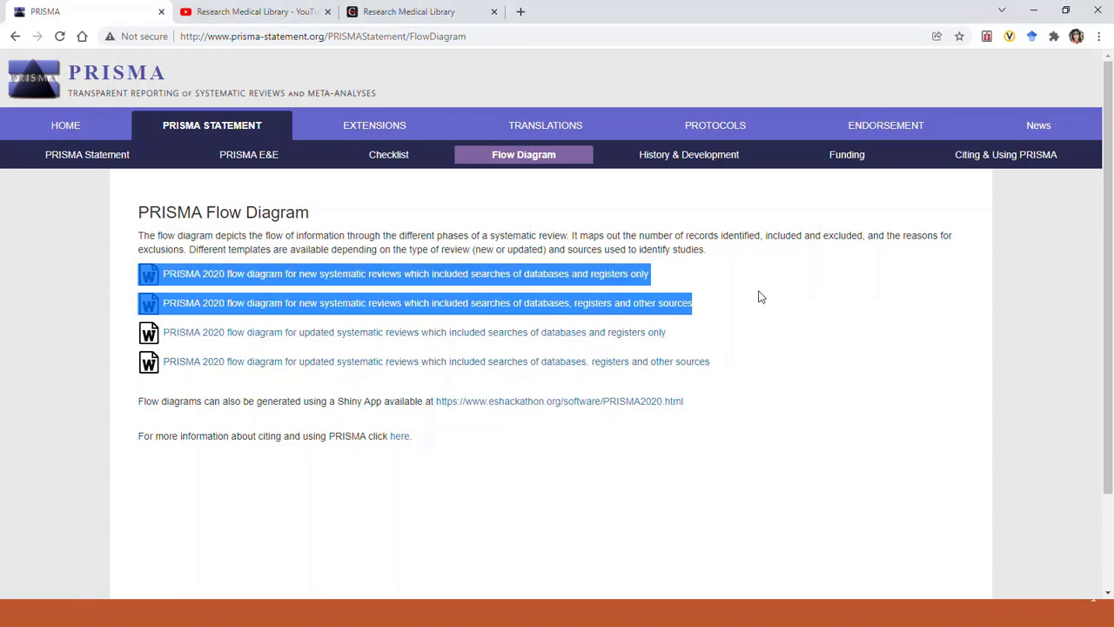
pyautogui.click(129, 346)
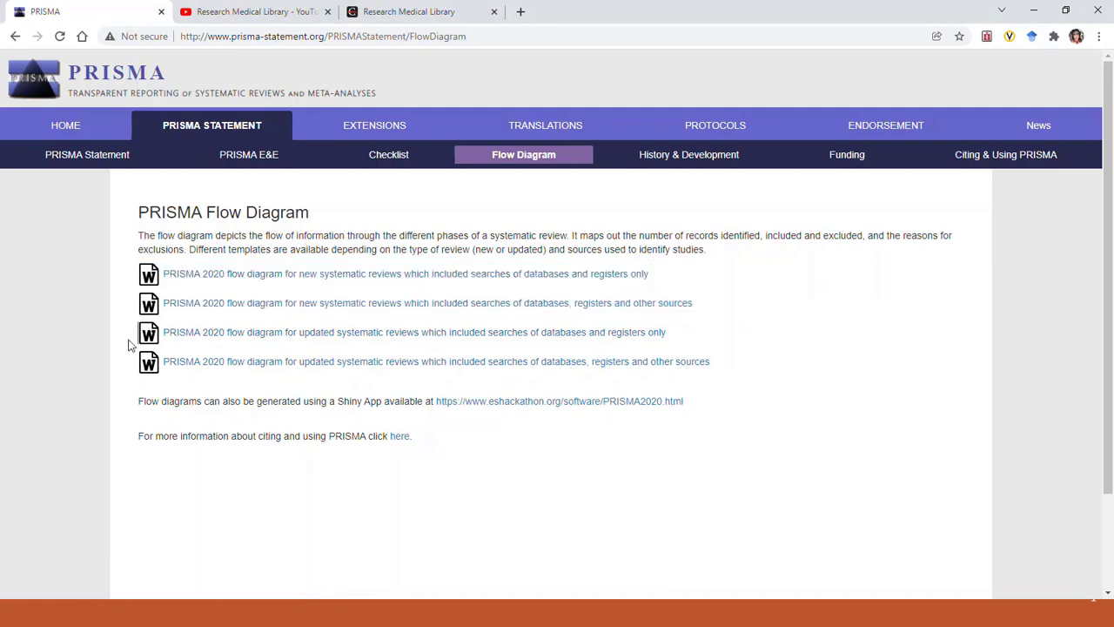
pyautogui.moveTo(129, 346); pyautogui.dragTo(737, 370)
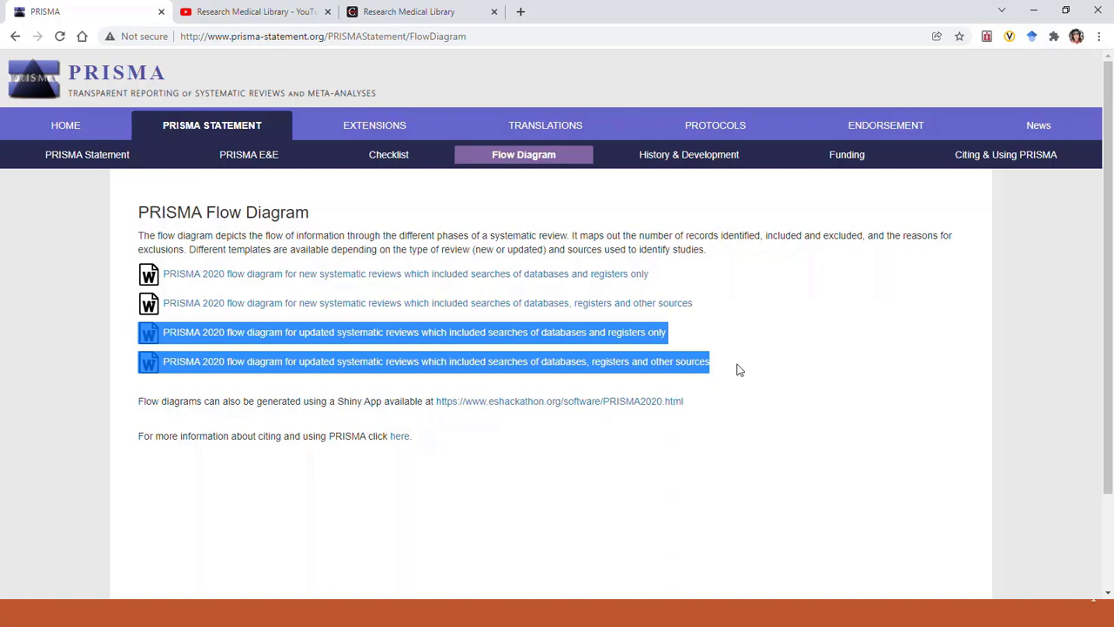
pyautogui.click(749, 294)
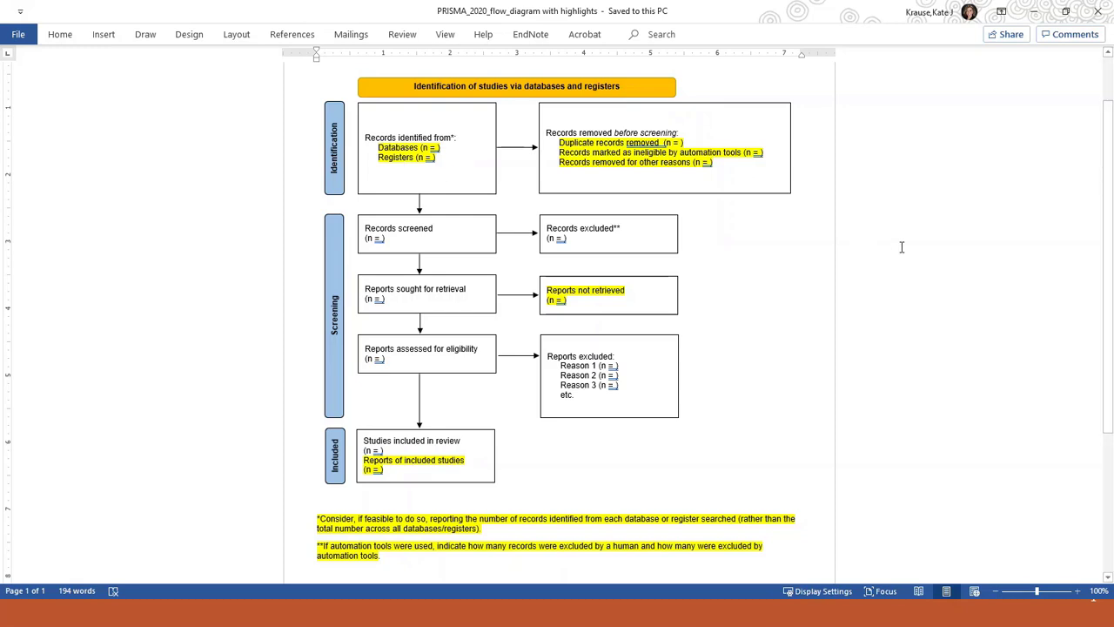
# In Word, examine the highlighted items, footnotes and source citation in the document "PRISMA_2020_flow_diagram with highlights".
pyautogui.scroll(-2, 901, 247)
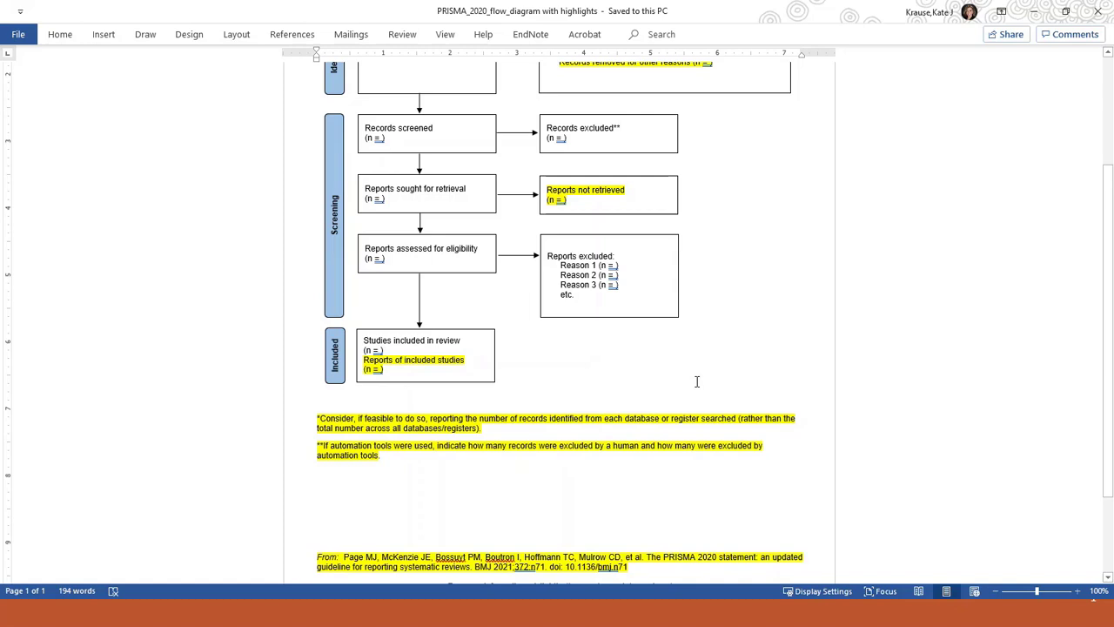
pyautogui.scroll(3, 696, 381)
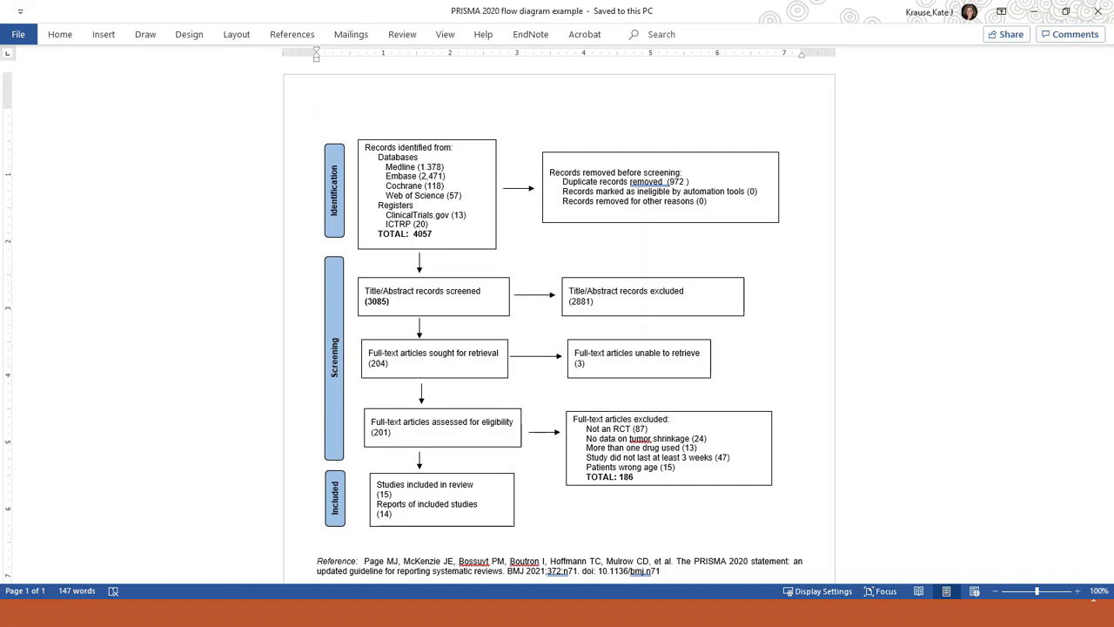
# Switch to the PRISMA website in Chrome and view the template for new reviews that searched databases, registers and other sources.
pyautogui.hotkey('alt', 'Tab')
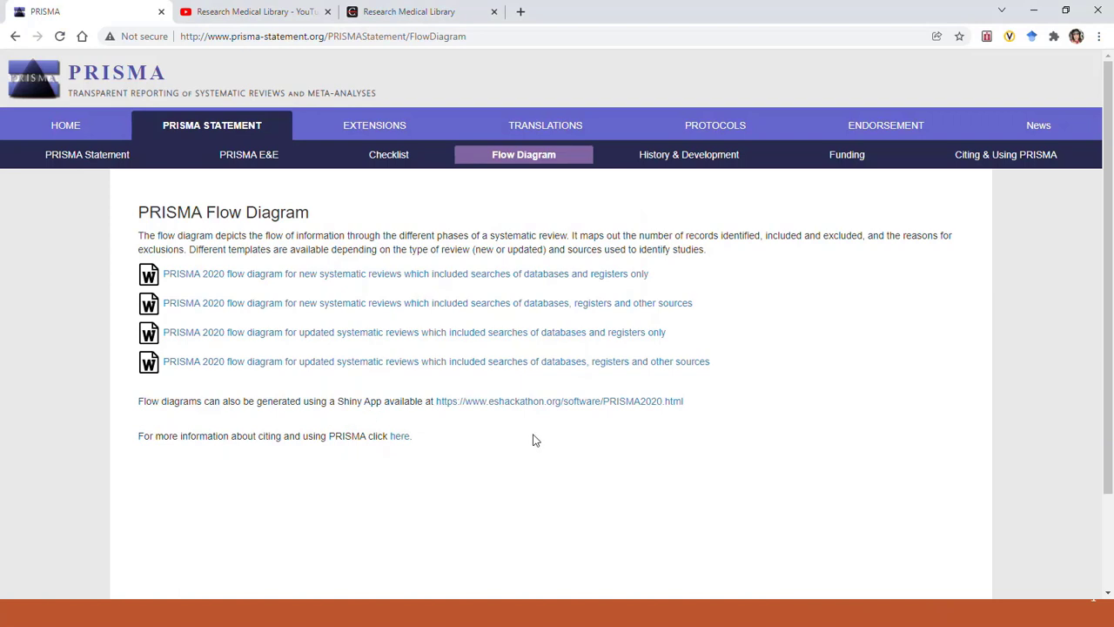
pyautogui.click(219, 305)
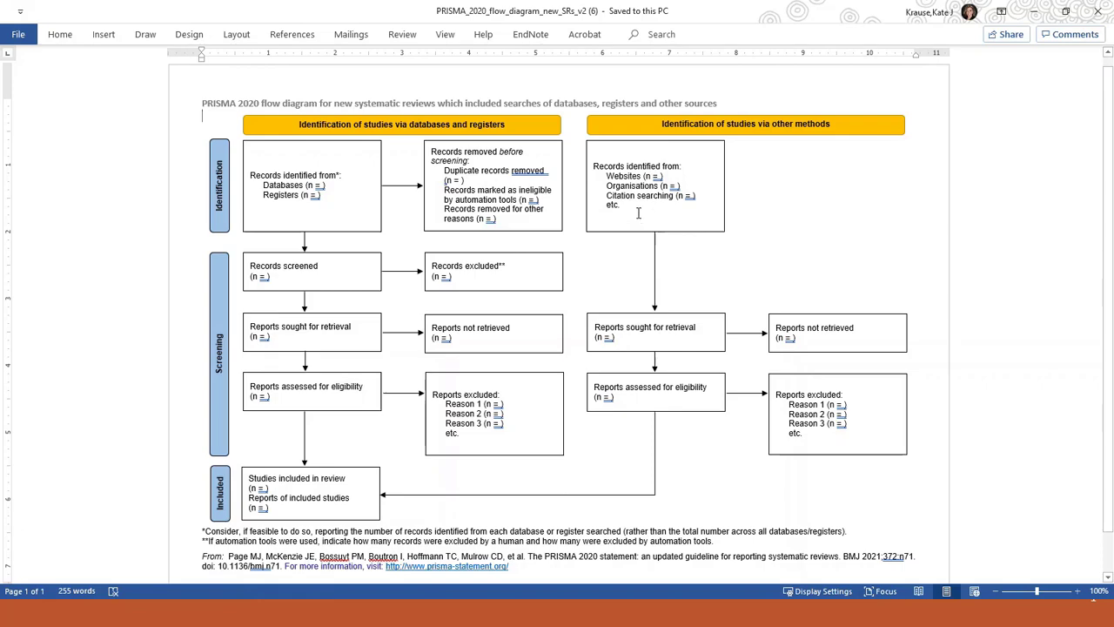
pyautogui.hotkey('alt', 'Tab')
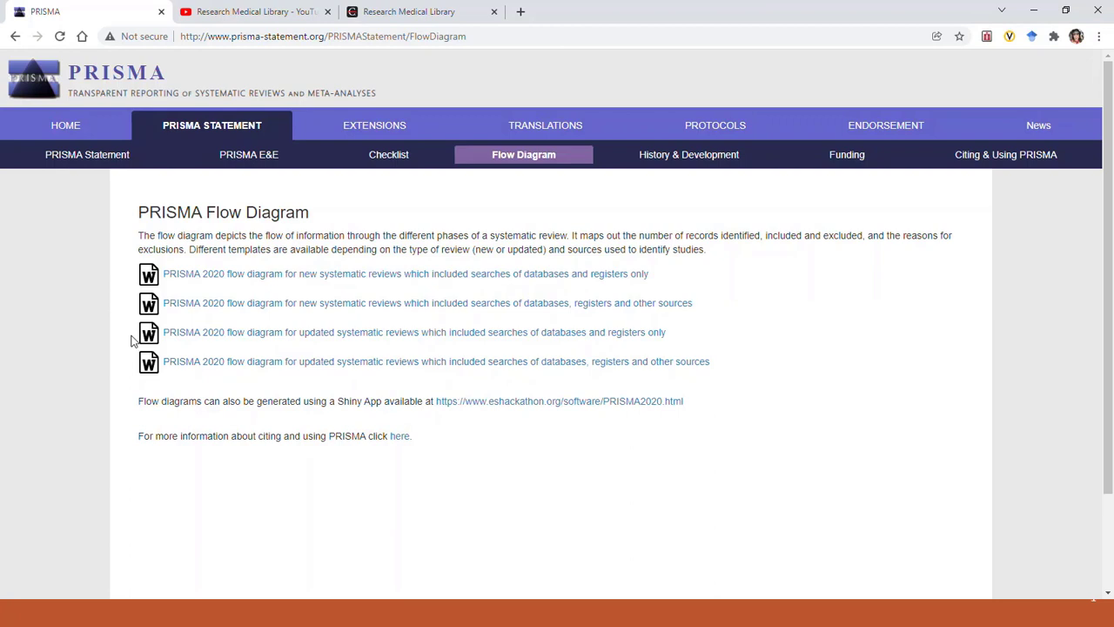
# Highlight the two updated-review templates and examine the Word template for updated reviews with databases and registers only, down to the total included studies.
pyautogui.moveTo(137, 341); pyautogui.dragTo(798, 371)
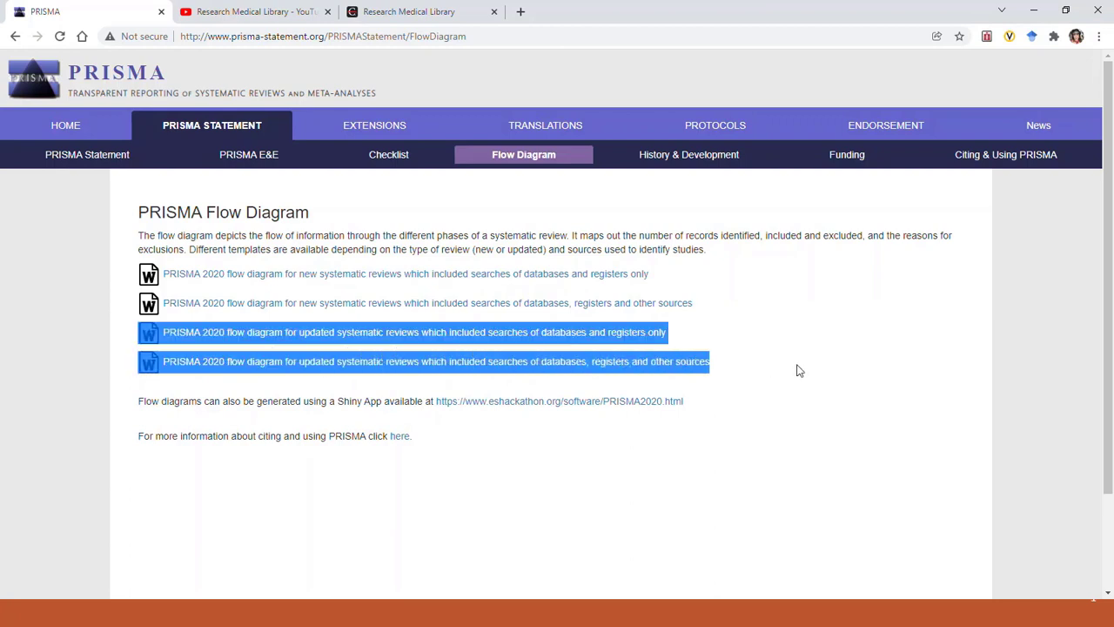
pyautogui.click(742, 337)
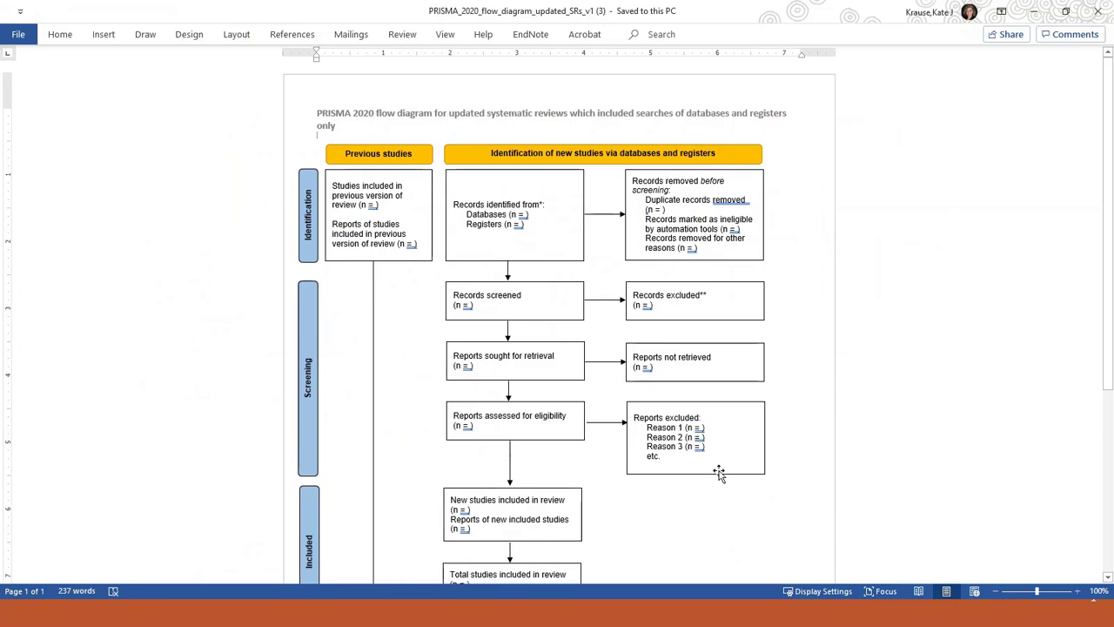
pyautogui.scroll(-1, 738, 414)
pyautogui.scroll(-1, 727, 397)
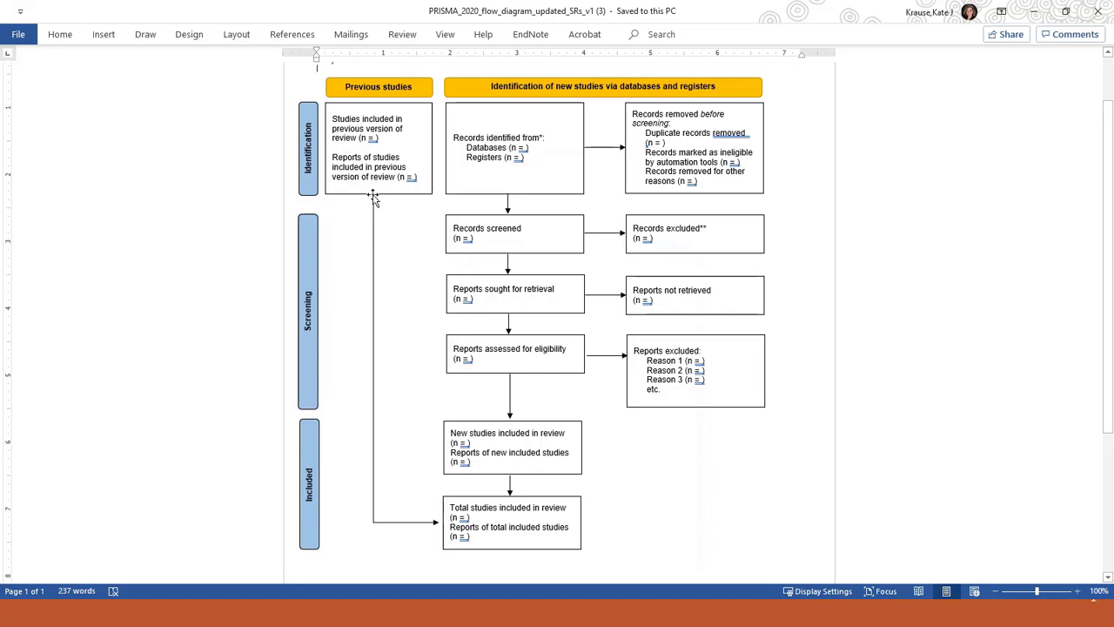
pyautogui.scroll(-1, 380, 213)
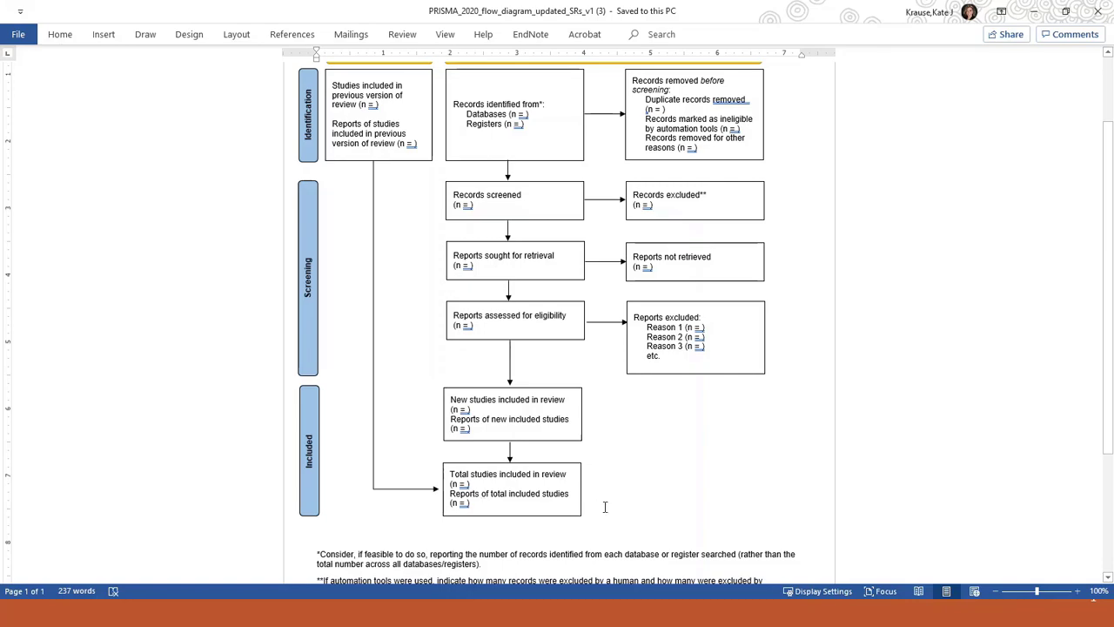
# Return to the PRISMA website in Chrome and open the PRISMA Statement article listing through the citing and using information.
pyautogui.hotkey('alt', 'Tab')
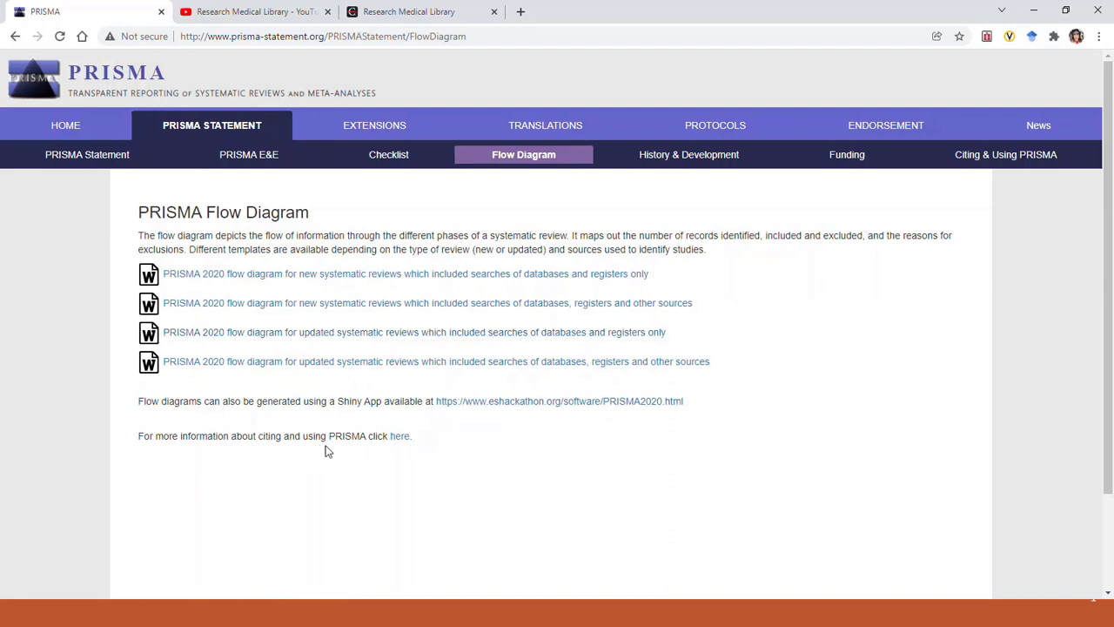
pyautogui.click(400, 437)
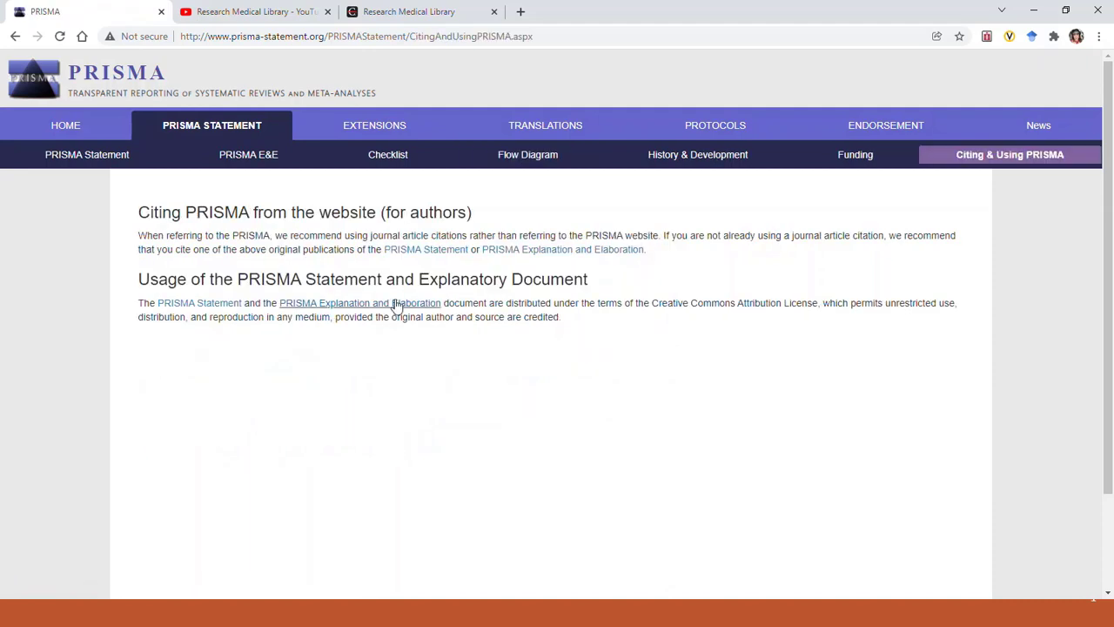
pyautogui.click(415, 252)
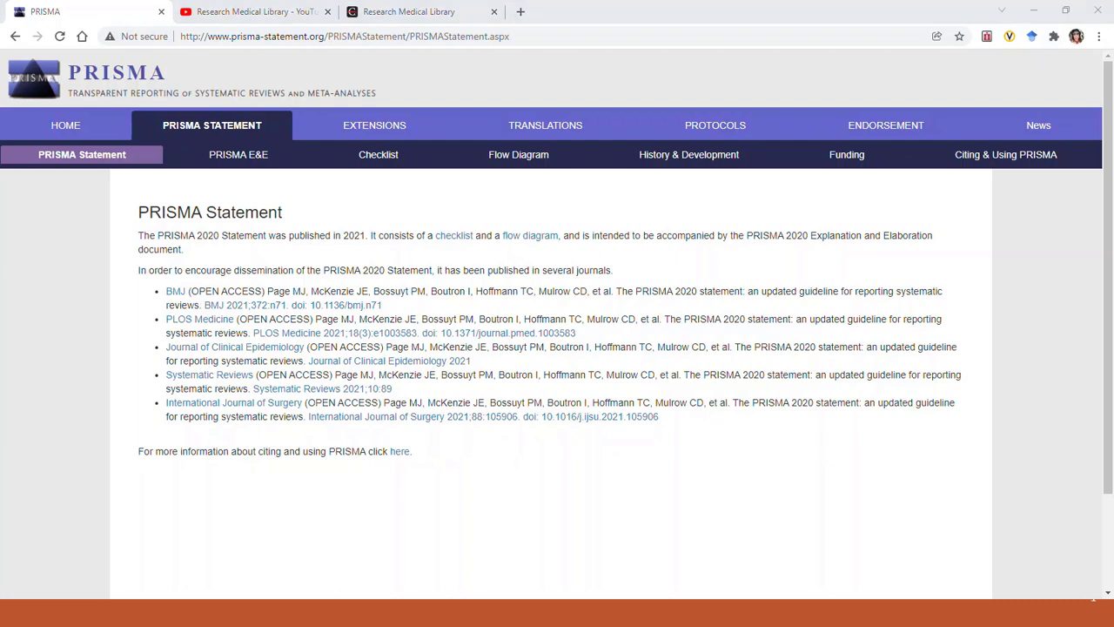
# Open the Research Medical Library's research guides by subject and expand Literature Searching & Systematic Reviews.
pyautogui.click(409, 12)
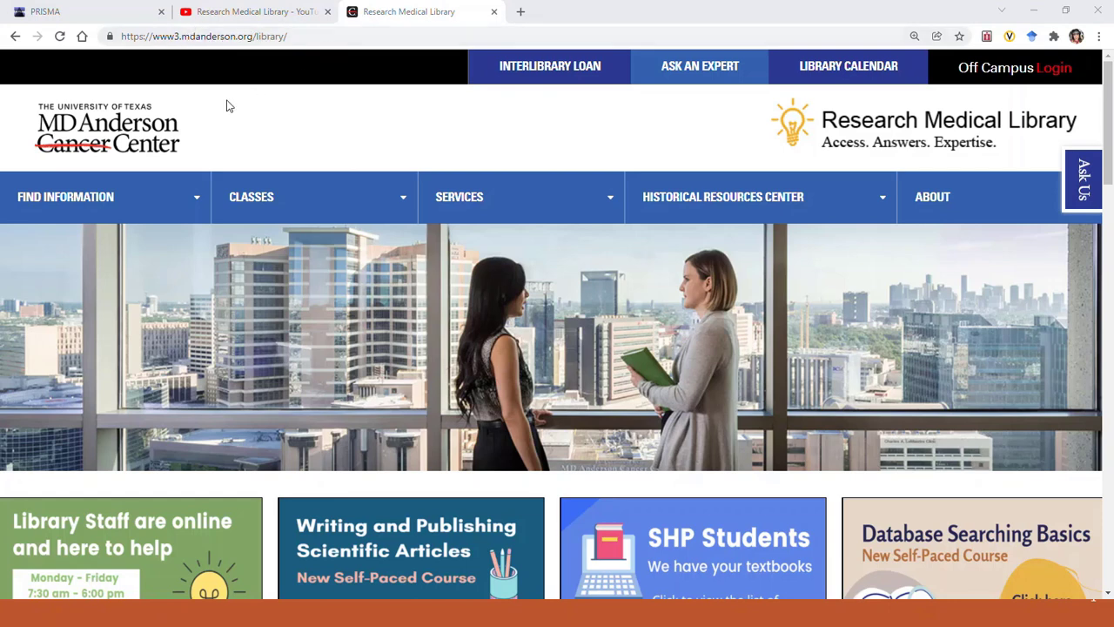
pyautogui.moveTo(122, 209)
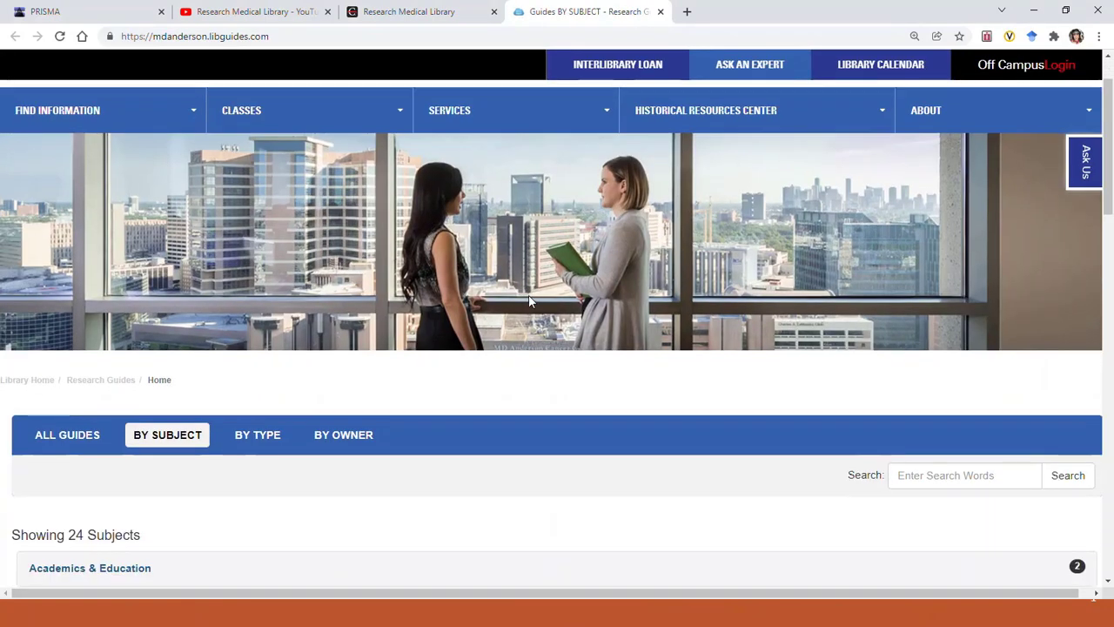
pyautogui.scroll(-2, 525, 403)
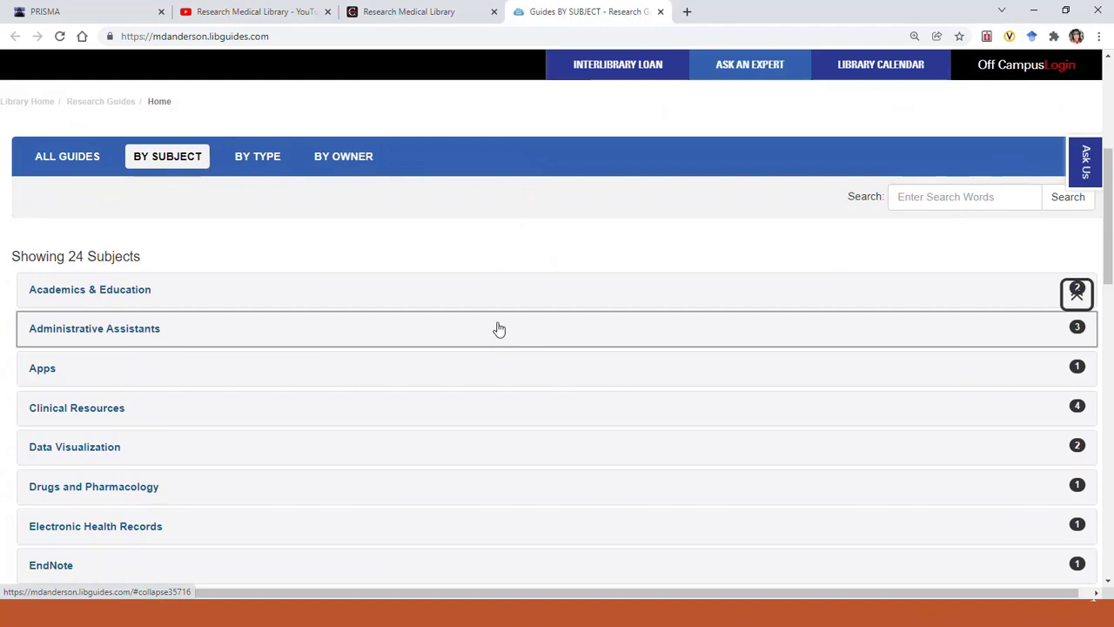
pyautogui.scroll(-1, 480, 351)
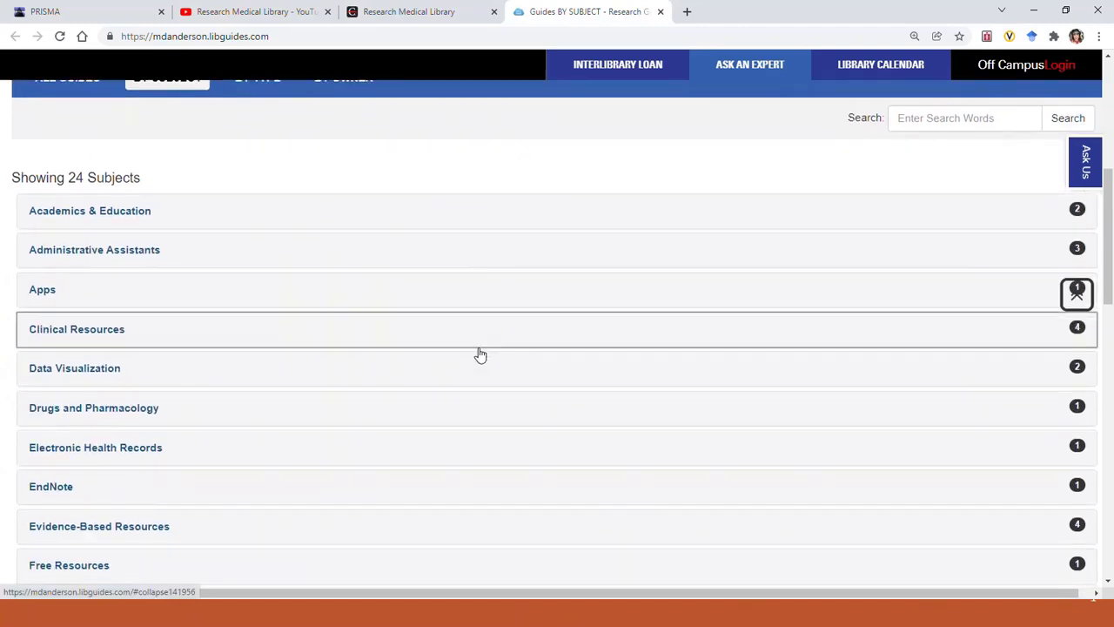
pyautogui.scroll(-2, 480, 355)
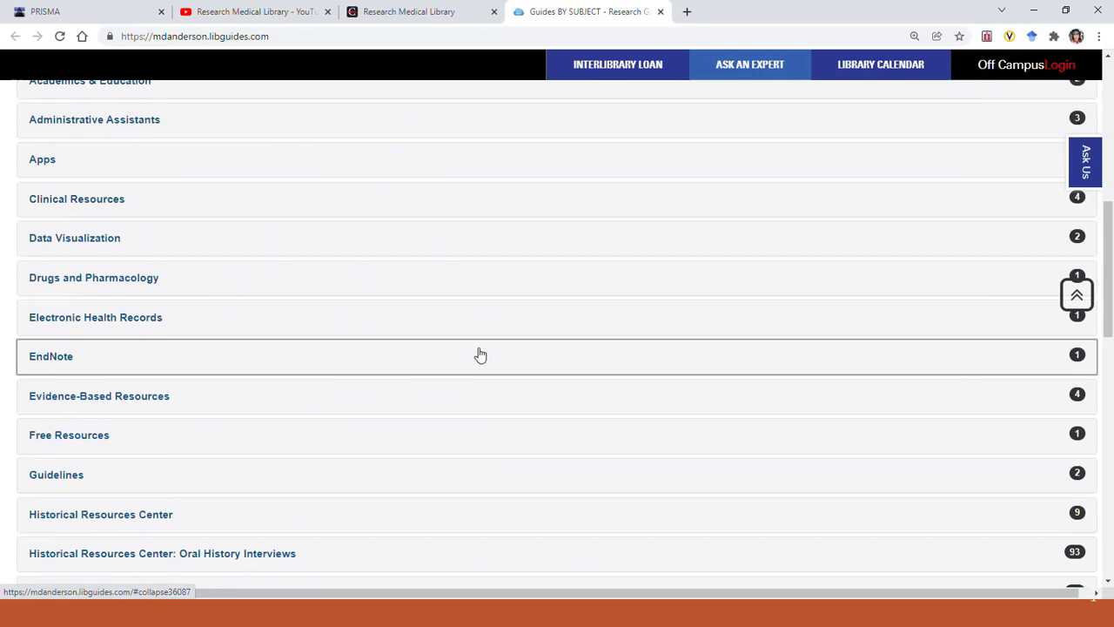
pyautogui.scroll(-3, 481, 350)
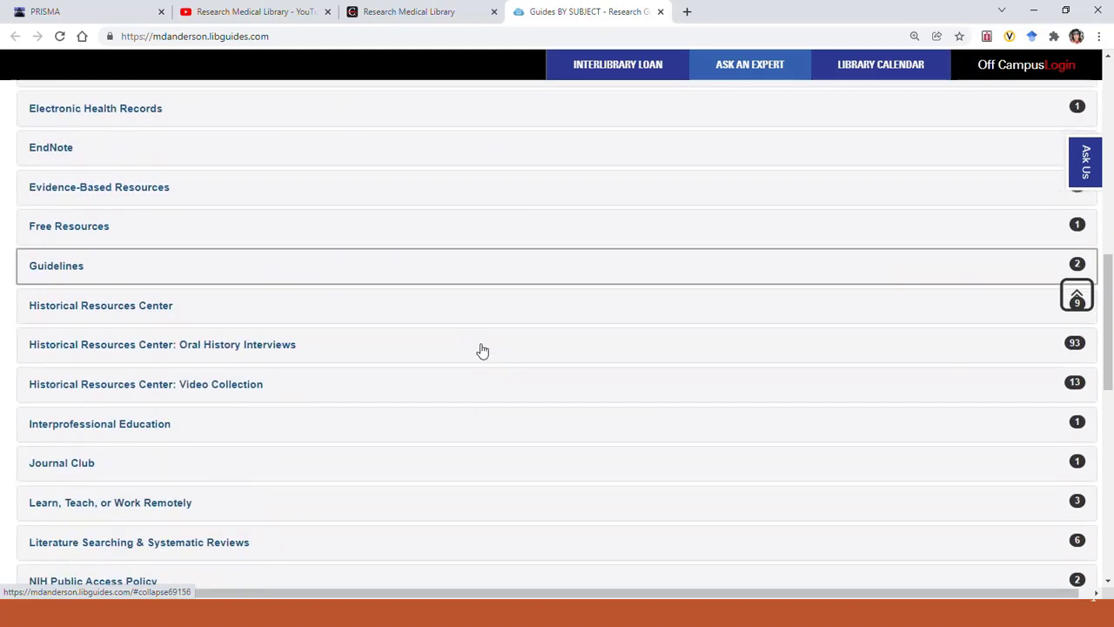
pyautogui.scroll(-2, 479, 351)
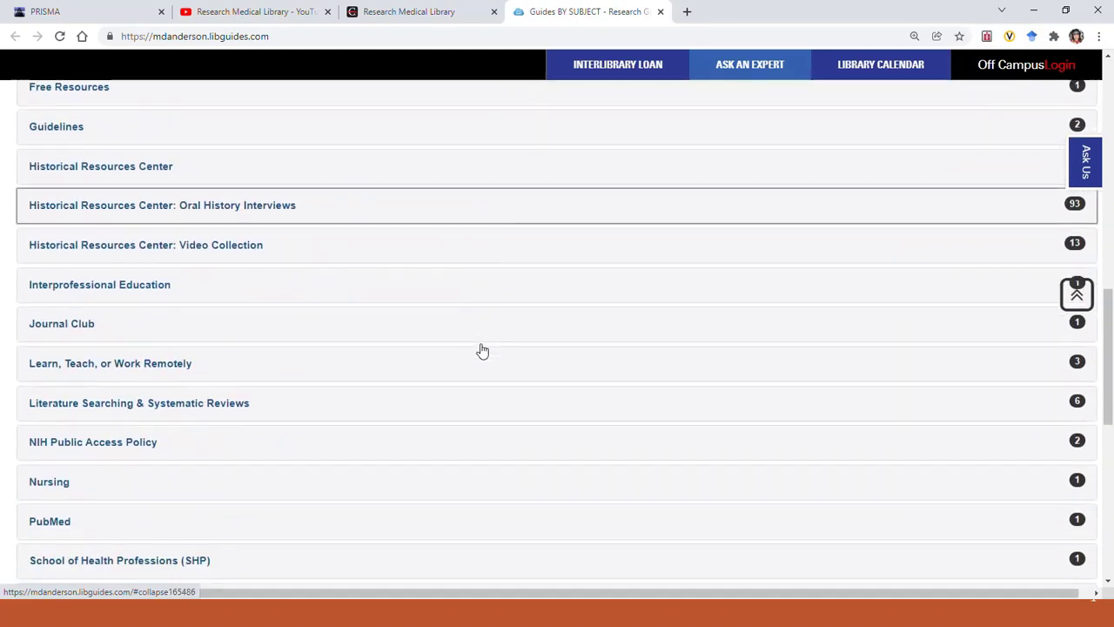
pyautogui.click(170, 415)
pyautogui.scroll(-2, 170, 414)
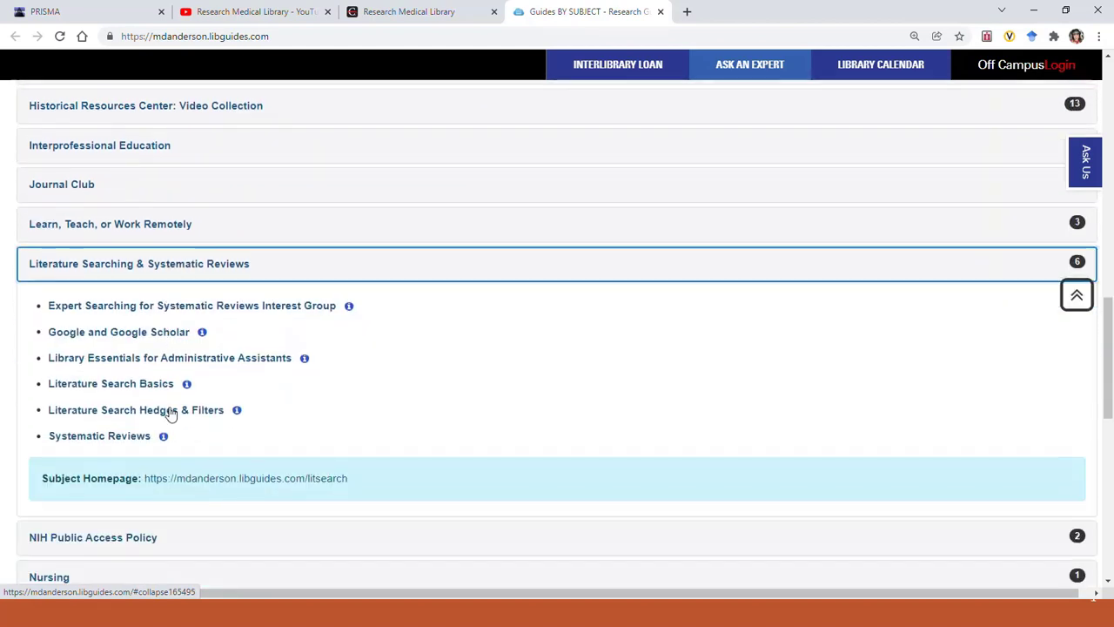
# Open the Systematic Reviews guide and view its Introduction page with the guide's topic sections.
pyautogui.click(104, 440)
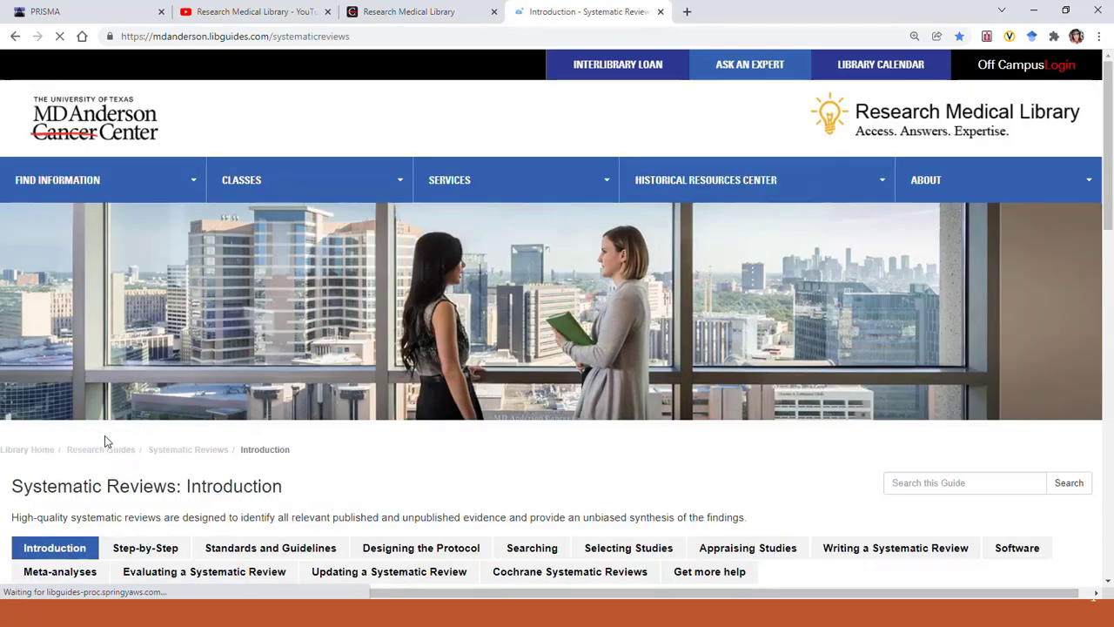
pyautogui.scroll(-2, 370, 427)
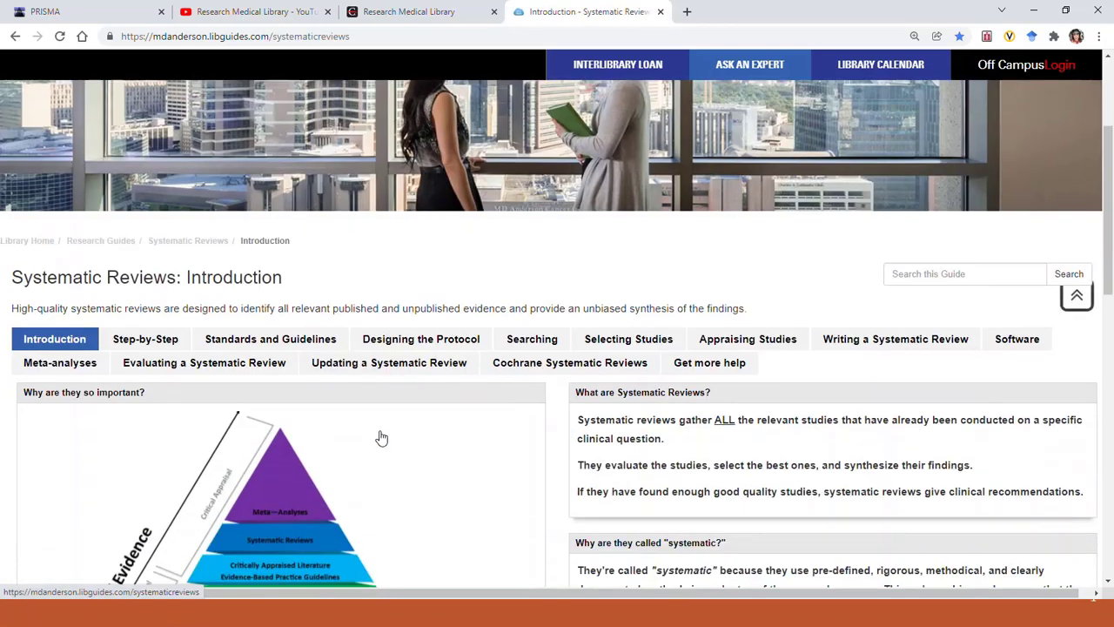
pyautogui.scroll(-1, 380, 438)
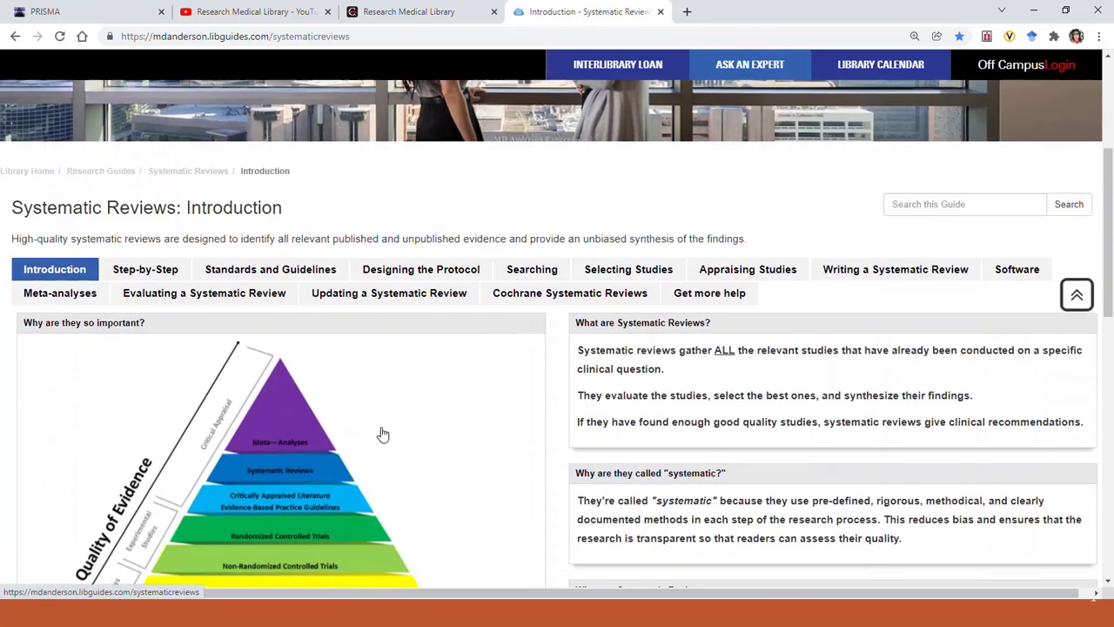